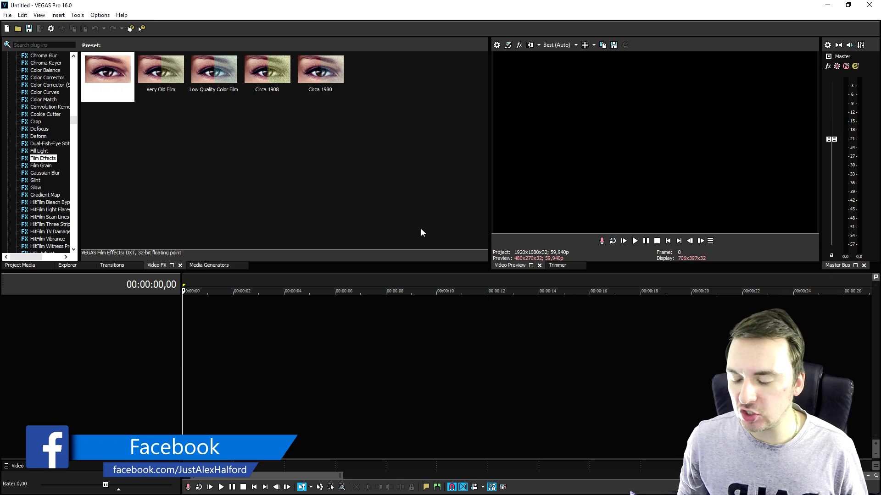
# - Add the Checkerboard Horizon background to a new video track and stretch it to about 1:29
pyautogui.click(254, 298)
pyautogui.click(208, 265)
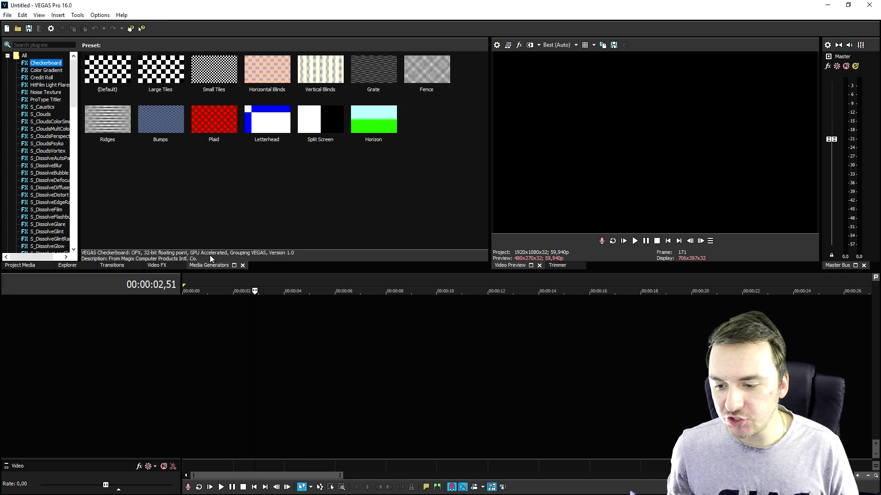
pyautogui.moveTo(369, 123); pyautogui.dragTo(154, 324)
pyautogui.click(534, 75)
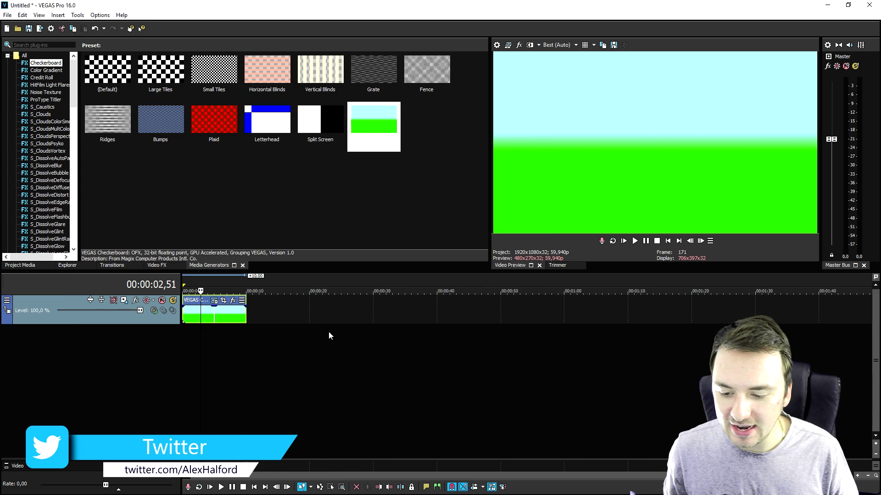
pyautogui.moveTo(248, 312); pyautogui.dragTo(753, 312)
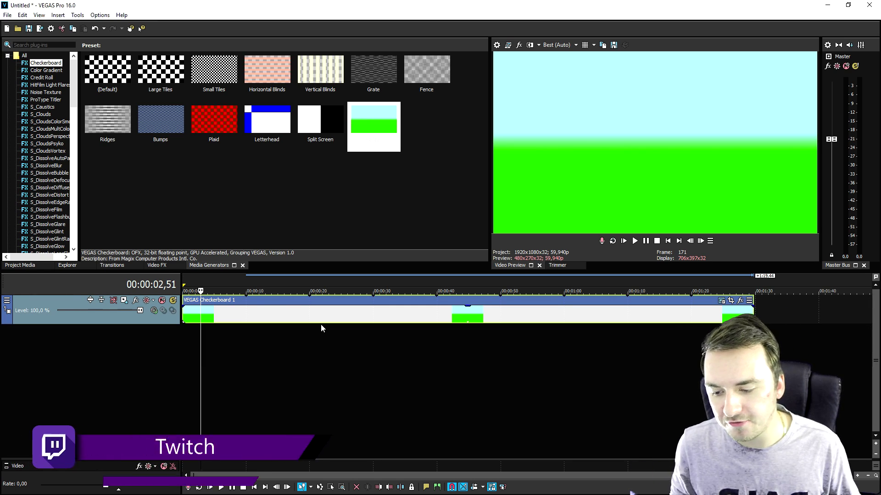
# - Bring up the Titles & Text presets in the media generators list
pyautogui.scroll(-9, 51, 171)
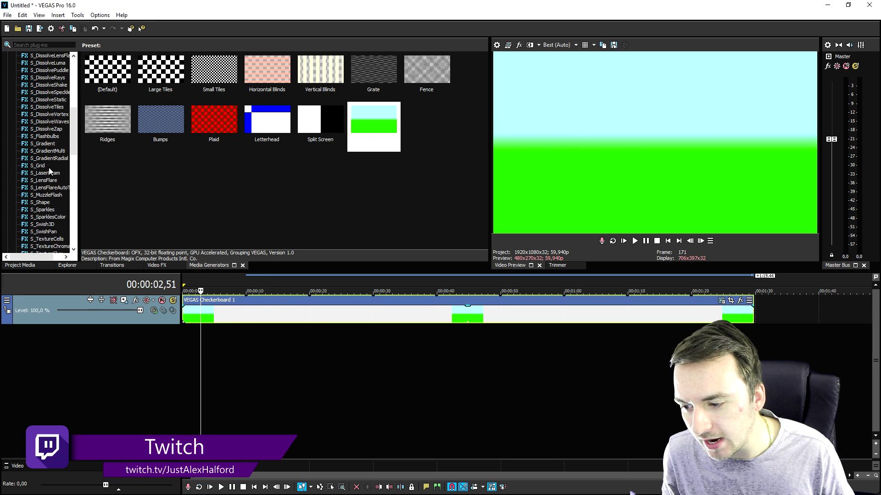
pyautogui.scroll(-10, 51, 171)
pyautogui.click(48, 172)
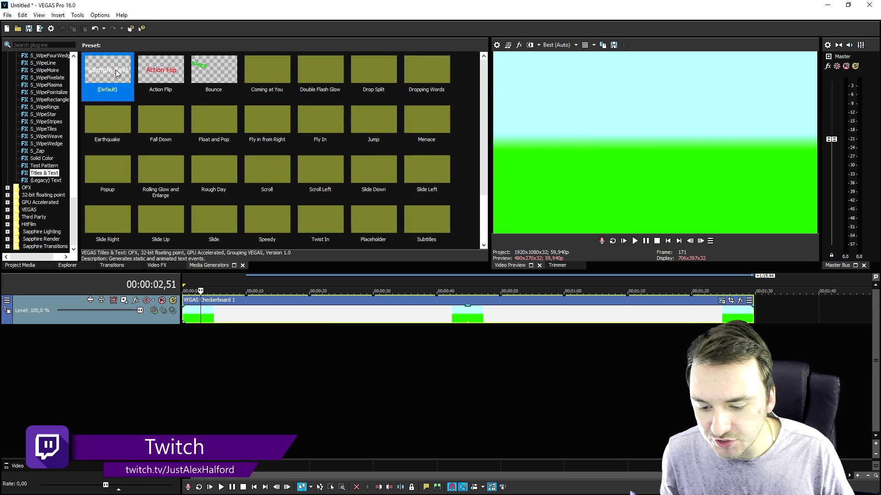
# - Add a default title reading 'Hey, how are you doing' with its font size set to 10
pyautogui.moveTo(117, 73); pyautogui.dragTo(228, 285)
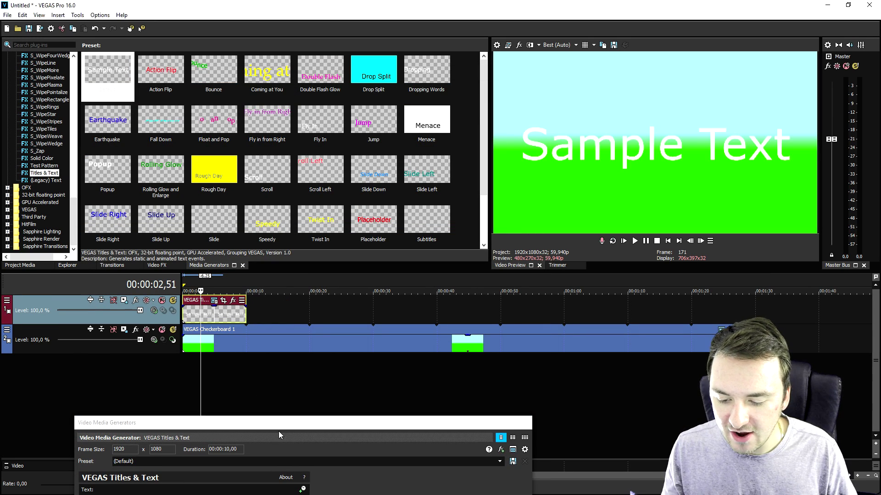
pyautogui.moveTo(279, 431); pyautogui.dragTo(334, 293)
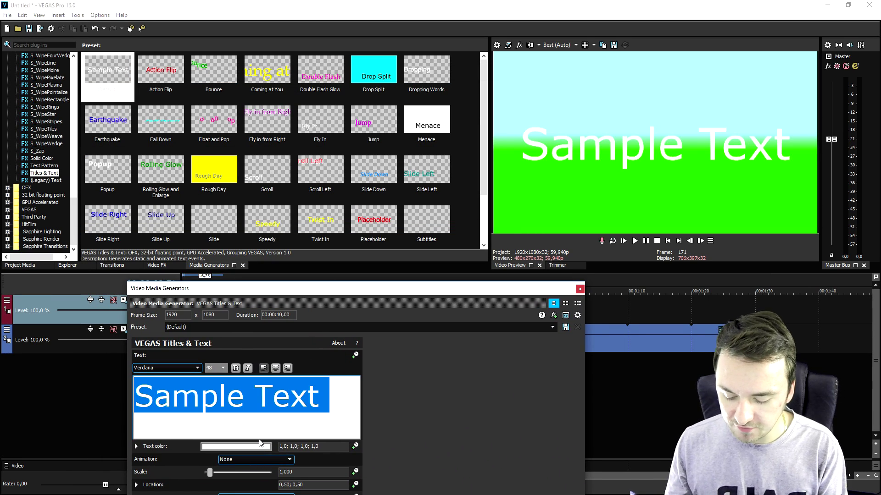
pyautogui.write('Hey, h')
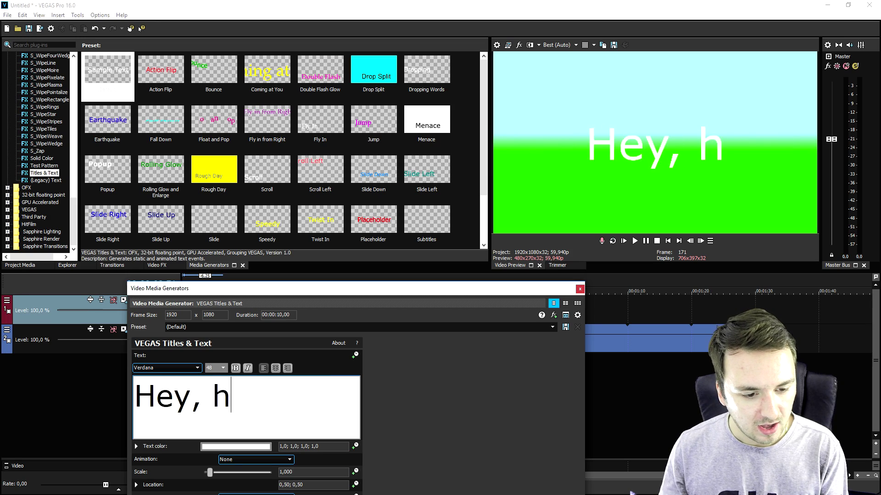
pyautogui.write('ow are you doing')
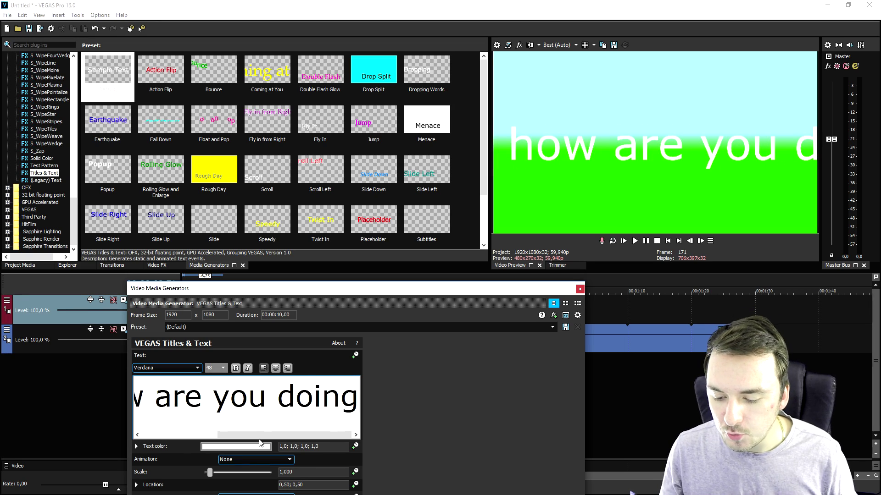
pyautogui.hotkey('ctrl', 'a')
pyautogui.doubleClick(208, 369)
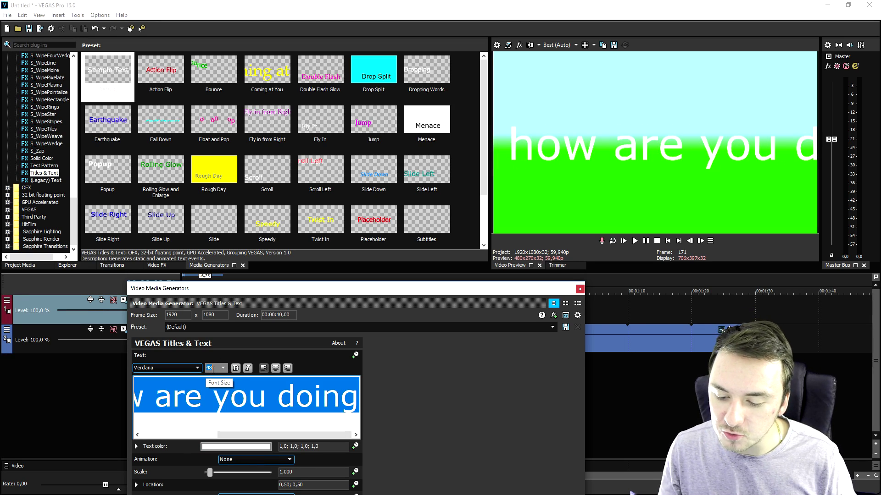
pyautogui.write('10')
pyautogui.press('Return')
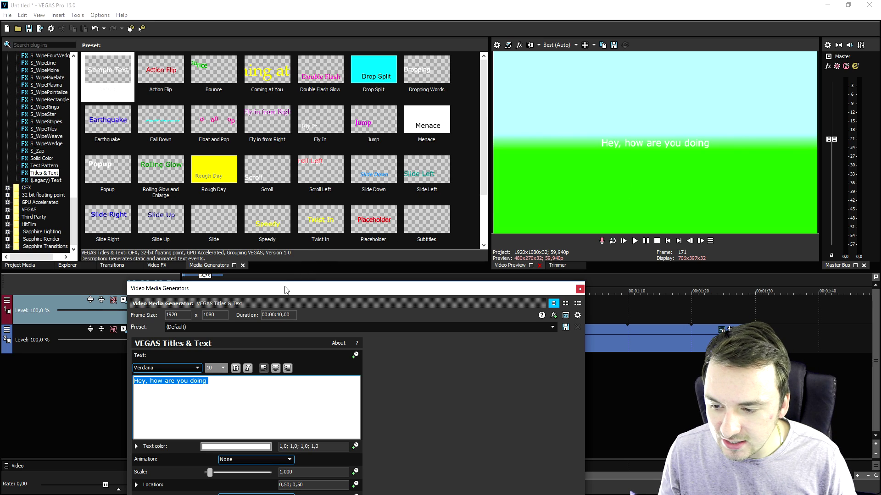
pyautogui.moveTo(285, 290); pyautogui.dragTo(286, 351)
pyautogui.click(214, 312)
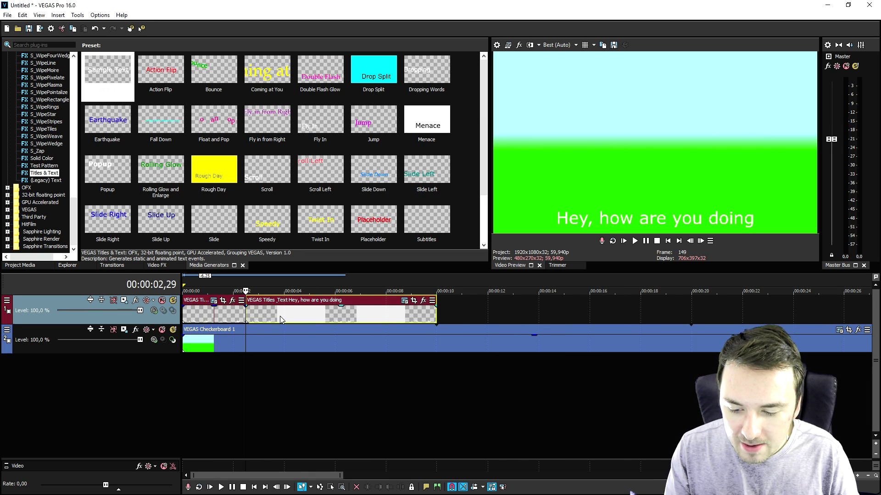
# - Delete the second title clip and add another default text title to the track
pyautogui.press('Delete')
pyautogui.click(210, 316)
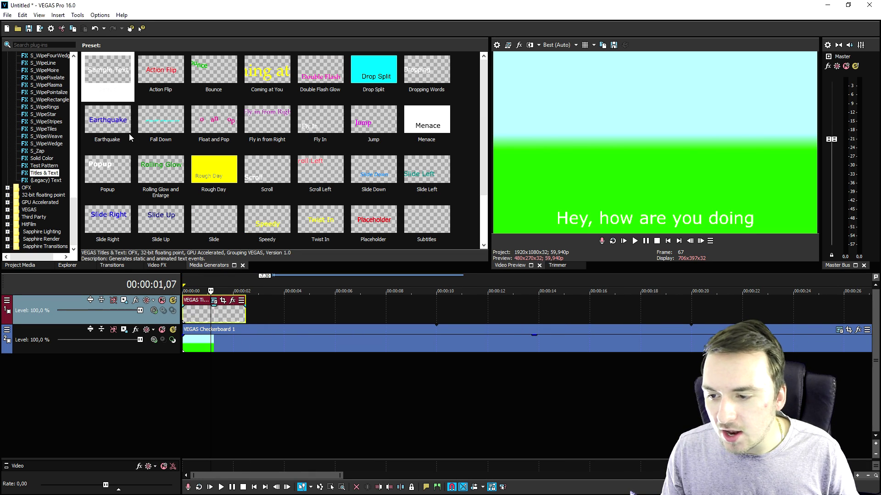
pyautogui.moveTo(108, 74); pyautogui.dragTo(266, 303)
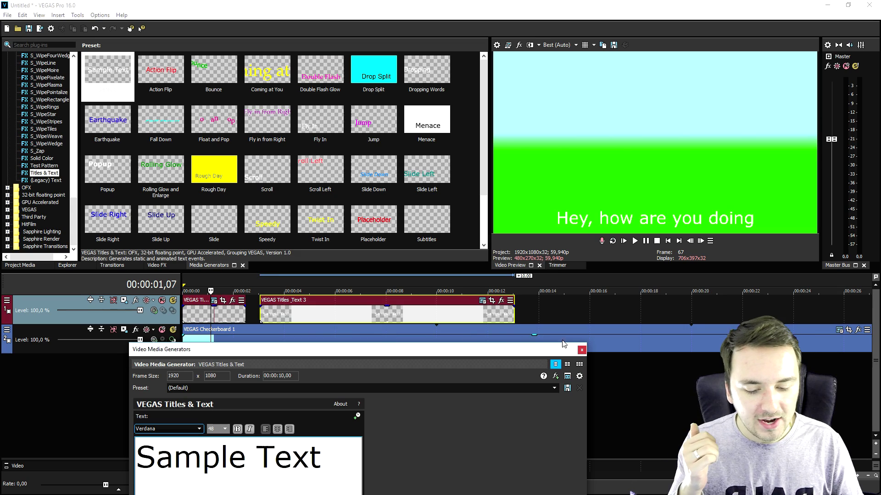
pyautogui.click(581, 351)
# - Select both remaining title clips and delete them together
pyautogui.click(440, 321)
pyautogui.keyDown('ctrl'); pyautogui.click(219, 308); pyautogui.keyUp('ctrl')
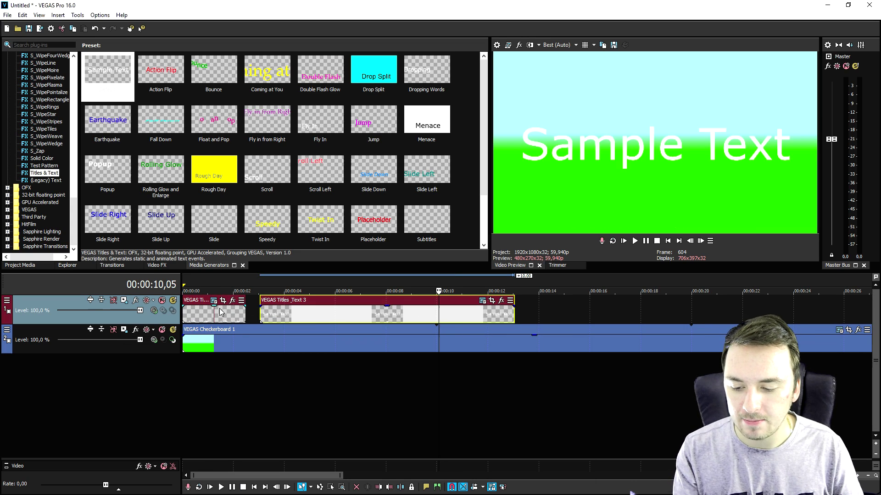
pyautogui.press('Delete')
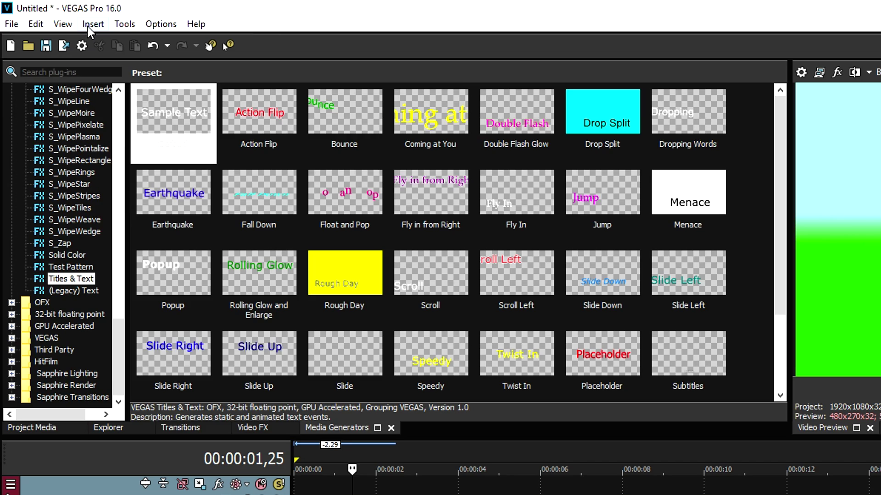
# - Import subtitles from Subtitles.txt with the (Default) preset, then start playback
pyautogui.click(56, 17)
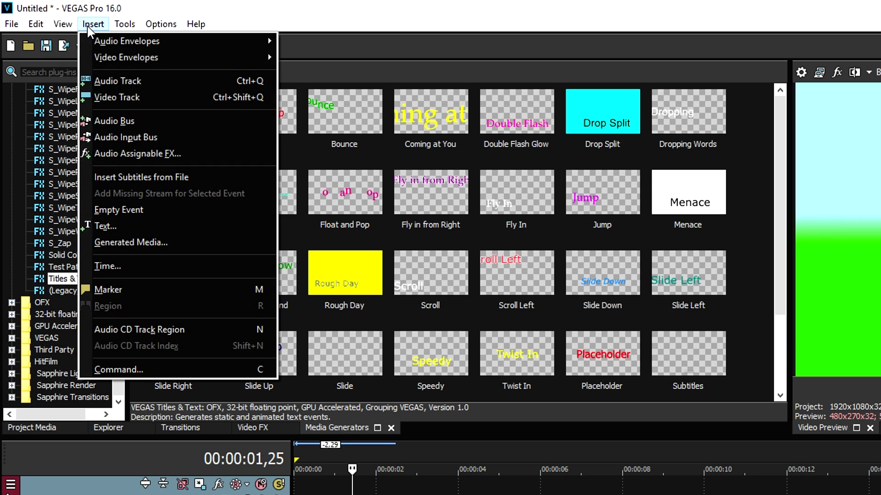
pyautogui.click(97, 27)
pyautogui.click(93, 23)
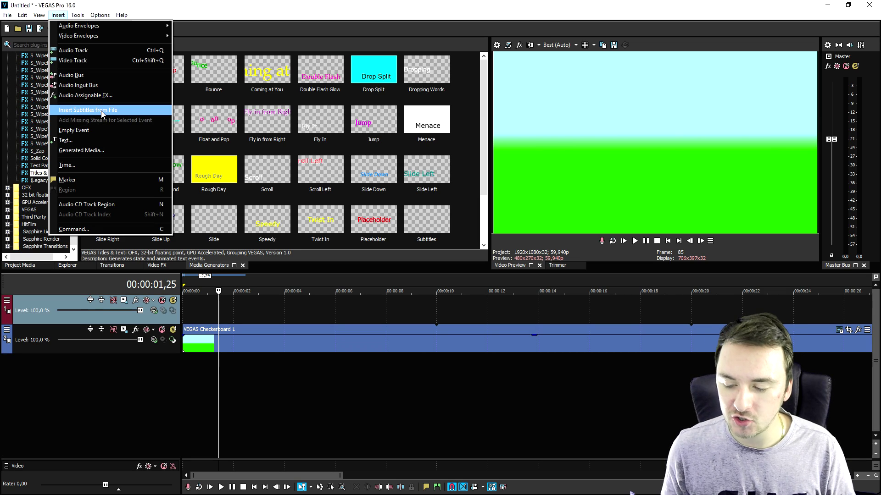
pyautogui.click(102, 113)
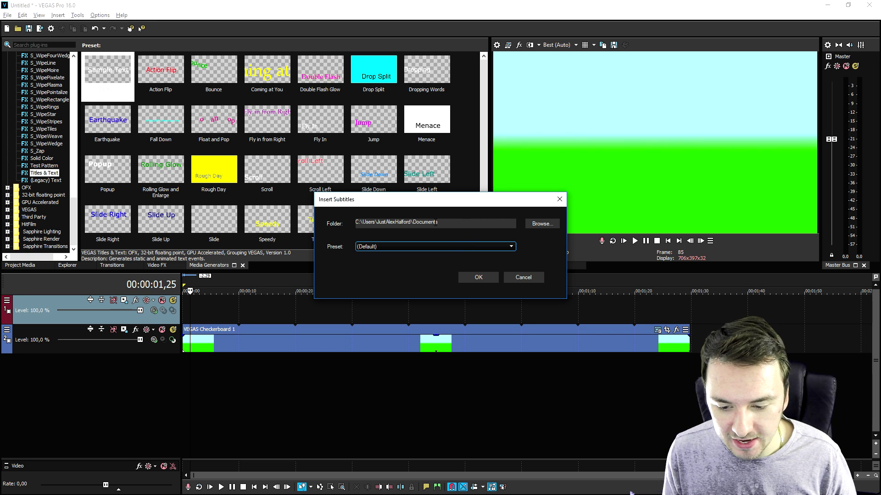
pyautogui.click(540, 224)
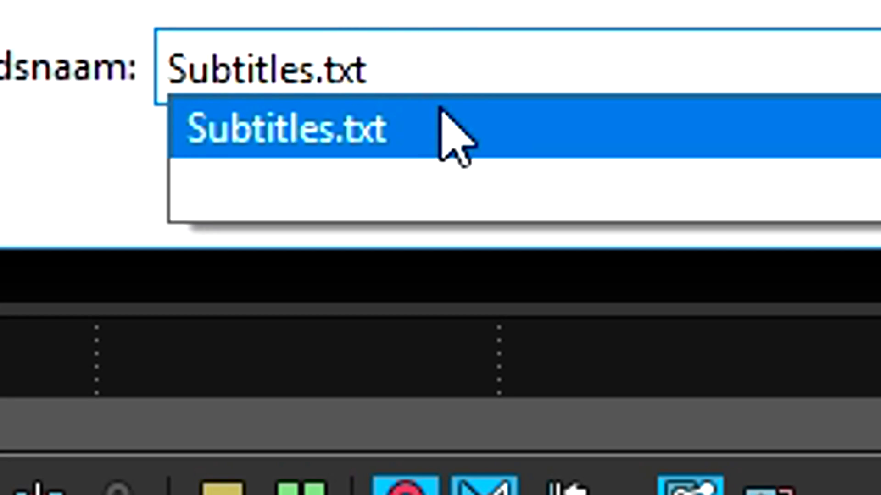
pyautogui.click(440, 110)
pyautogui.press('Return')
pyautogui.click(372, 250)
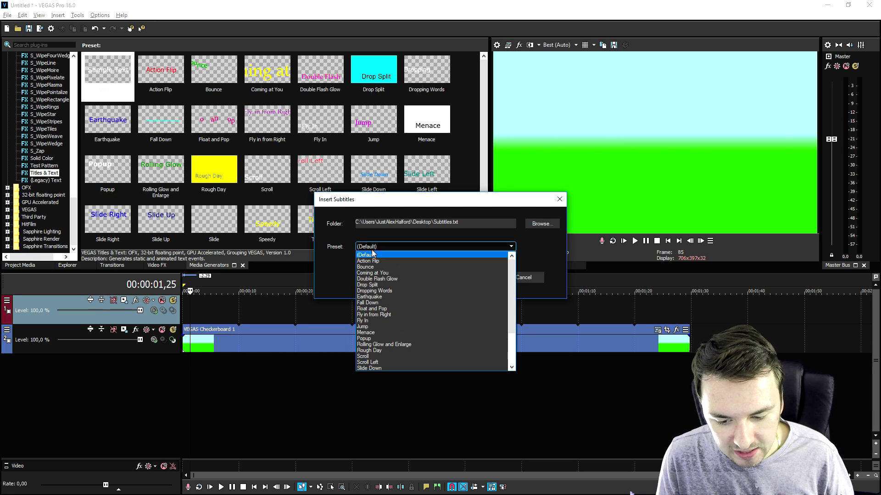
pyautogui.click(372, 252)
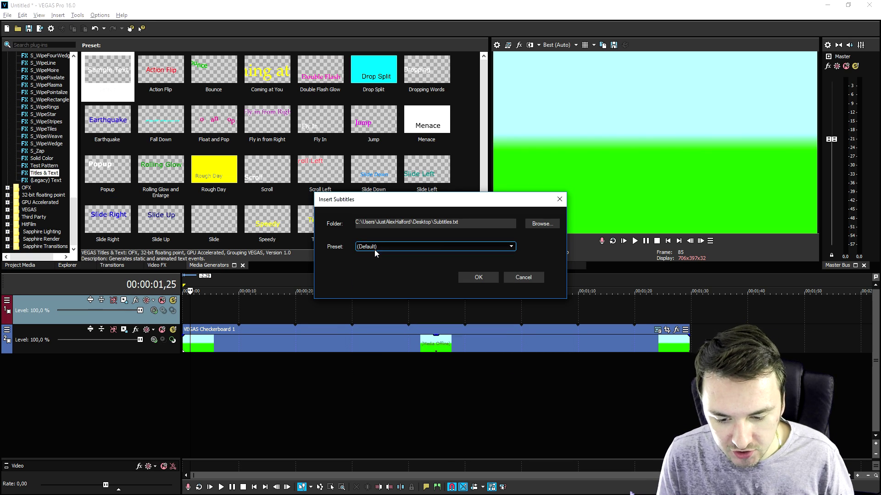
pyautogui.click(477, 278)
pyautogui.press('space')
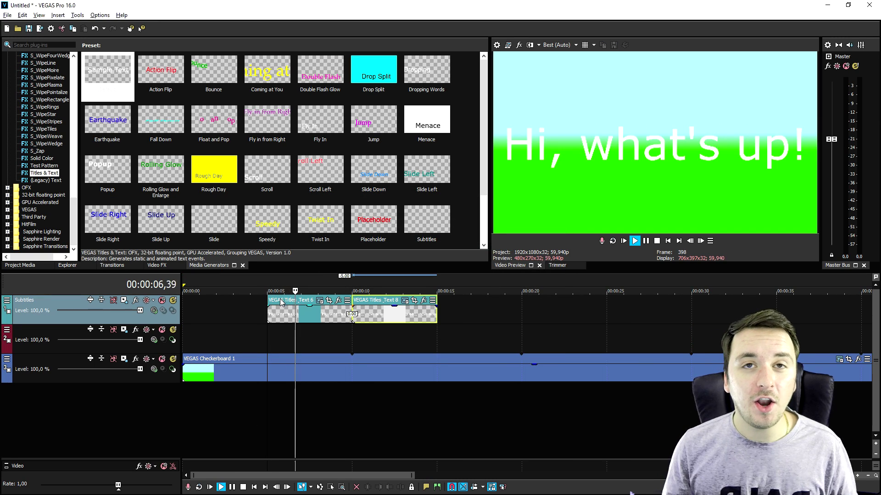
# - Play back the imported subtitles from the start and from about 9 seconds to check them
pyautogui.scroll(2, 430, 345)
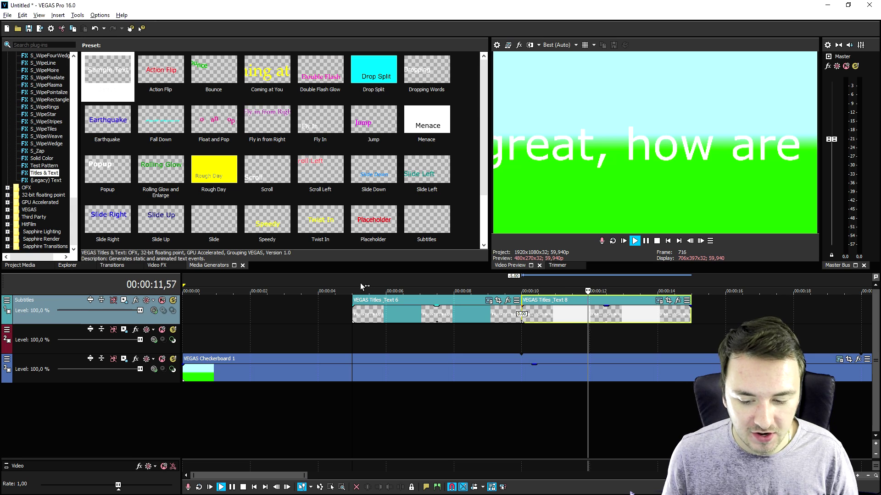
pyautogui.press('space')
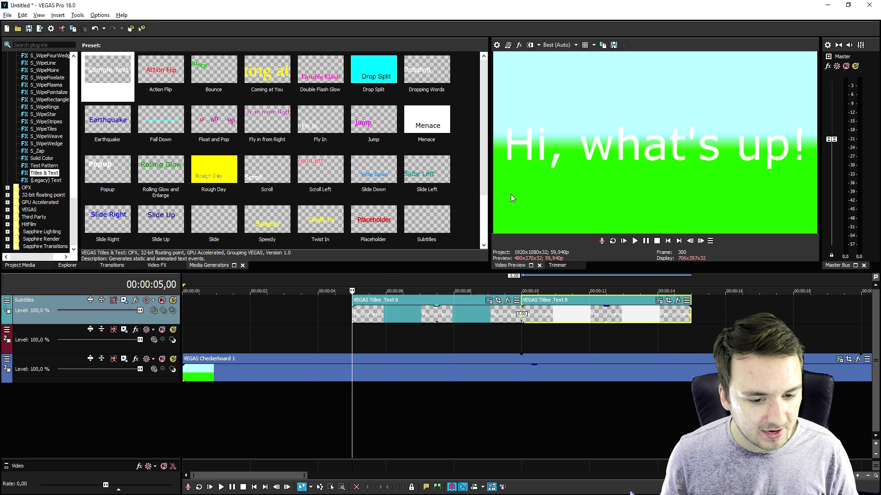
pyautogui.click(635, 241)
pyautogui.click(486, 290)
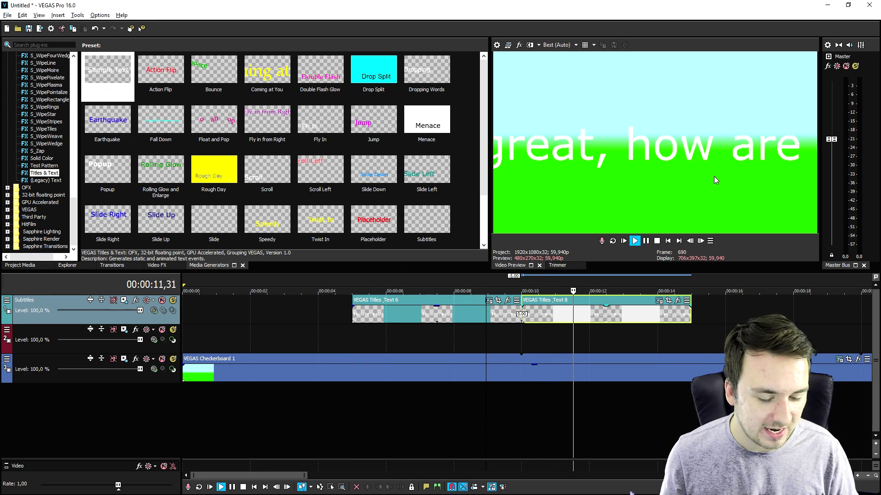
pyautogui.press('space')
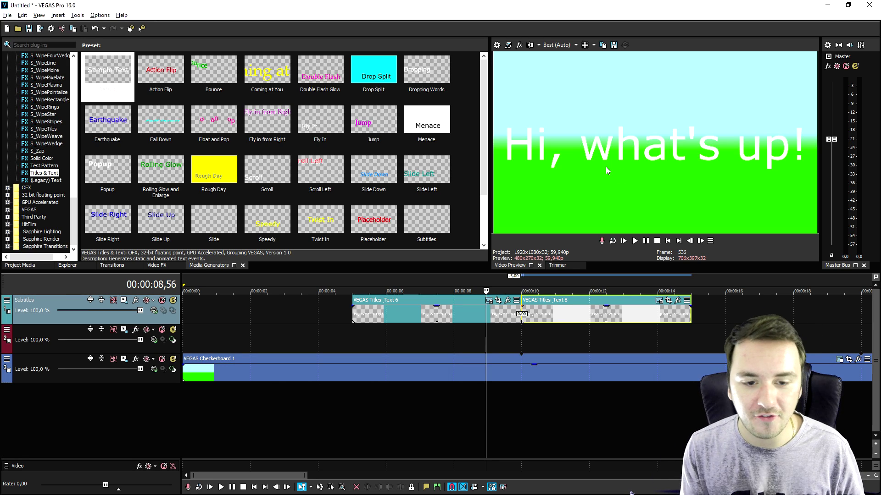
# - Delete both subtitle events from the Subtitles track
pyautogui.click(490, 315)
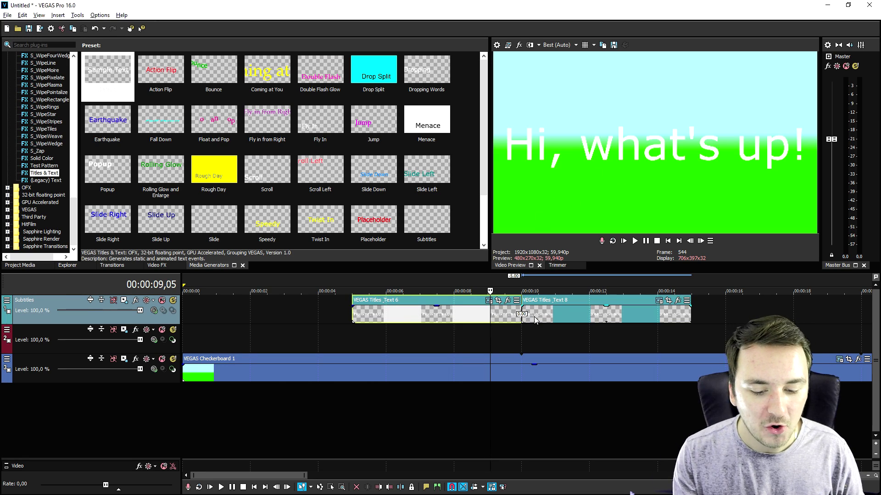
pyautogui.press('Delete')
pyautogui.click(549, 315)
pyautogui.press('Delete')
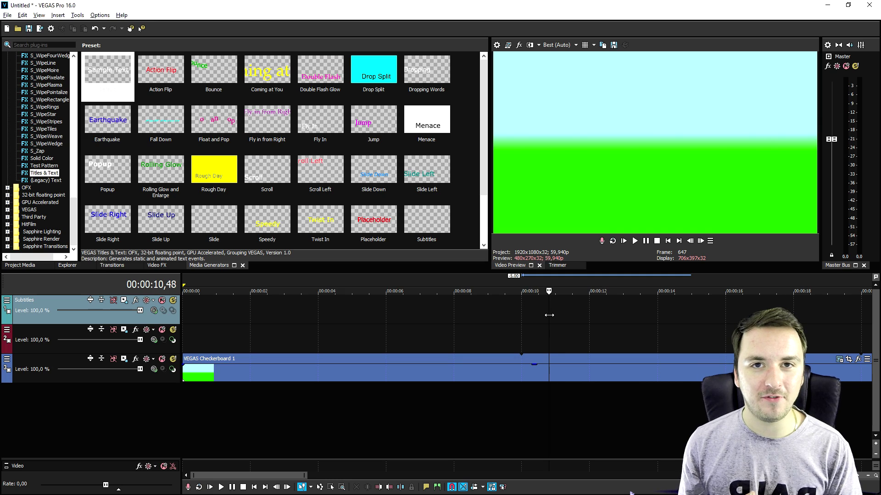